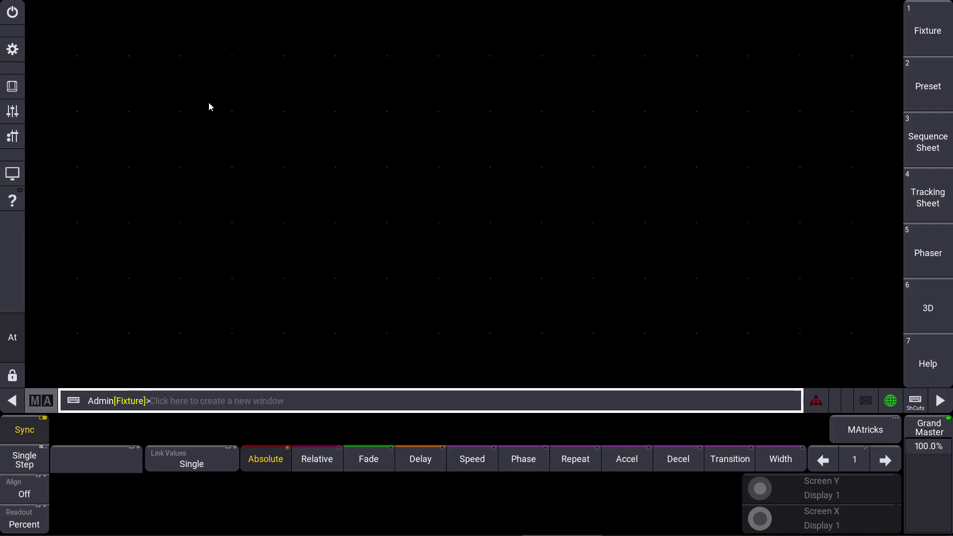
# Open Patch from the main menu, dismiss Insert New Fixtures, and show the Fixture Types list.
pyautogui.click(15, 50)
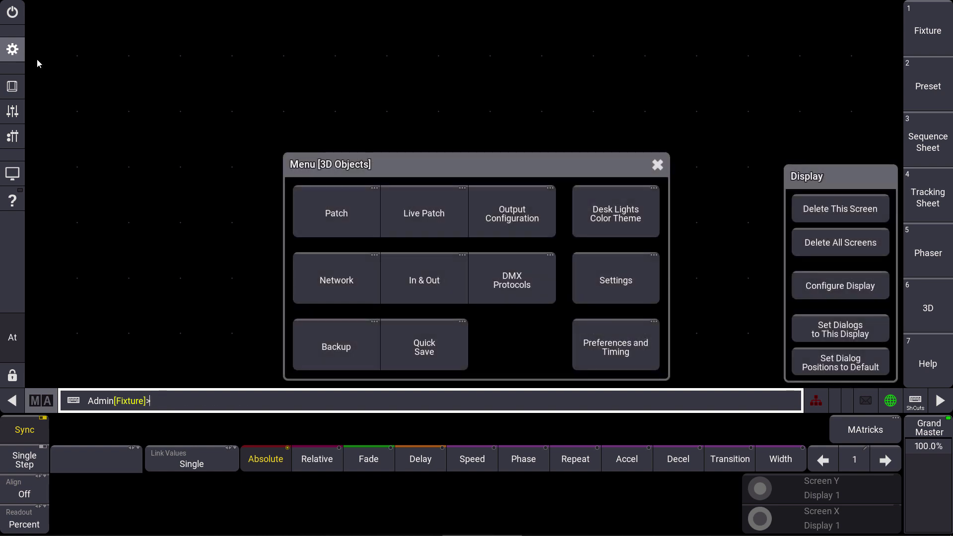
pyautogui.click(344, 206)
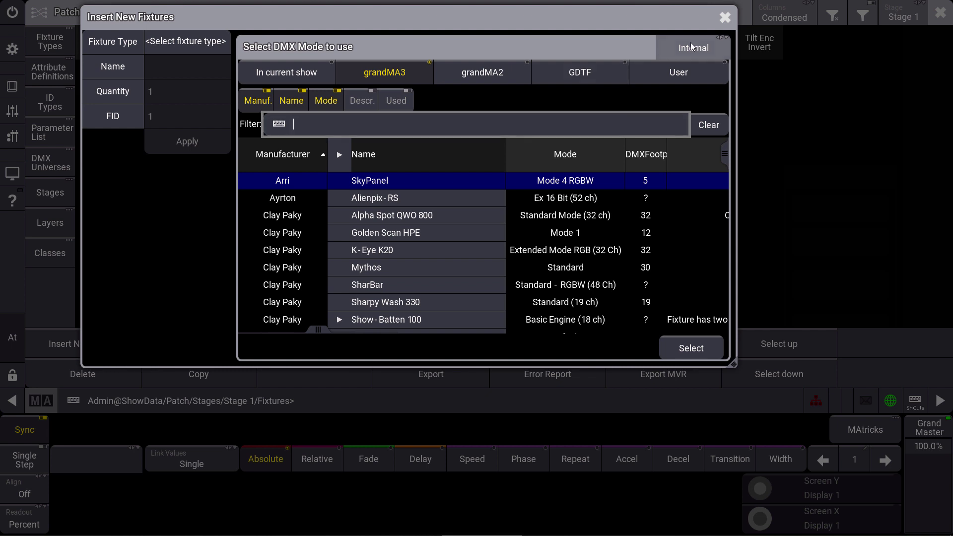
pyautogui.click(724, 19)
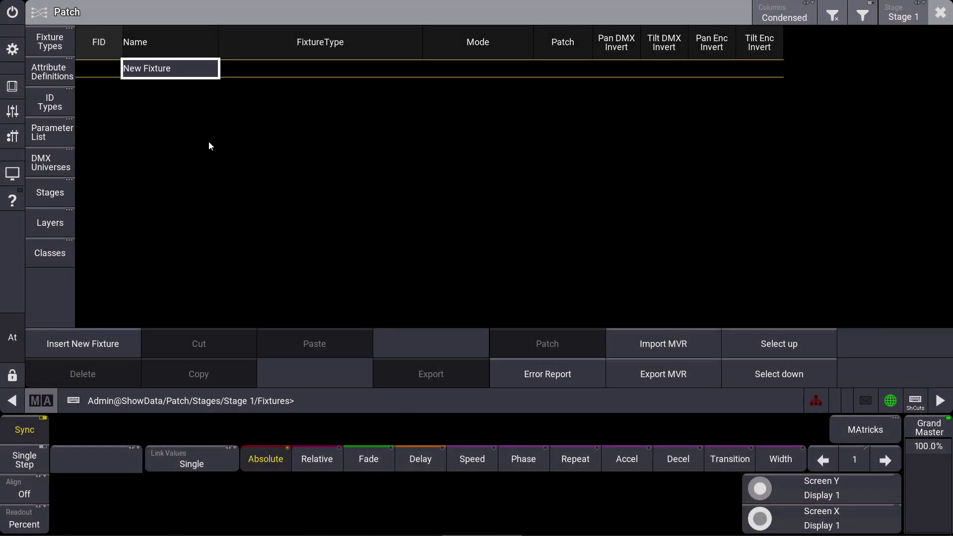
pyautogui.click(55, 45)
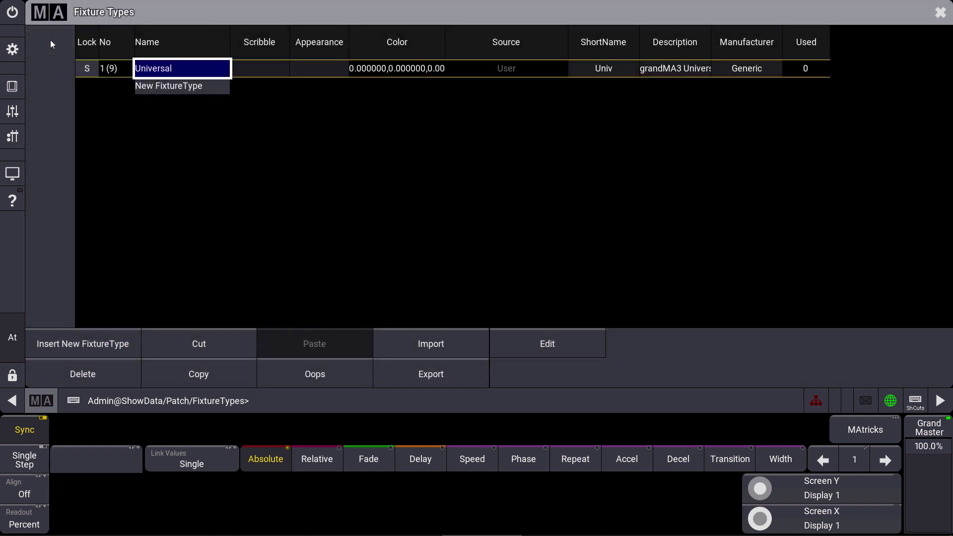
# Insert a new fixture type named Table.
pyautogui.click(160, 86)
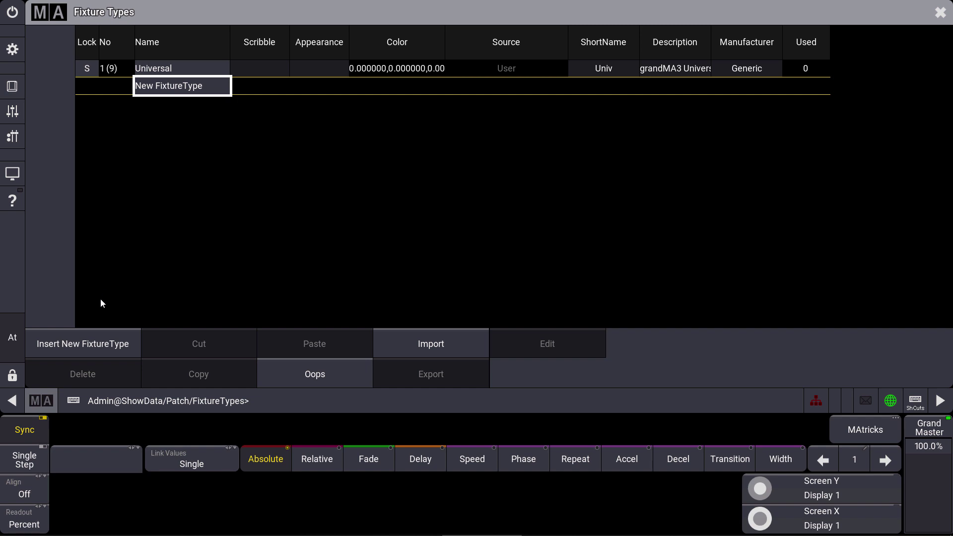
pyautogui.click(90, 341)
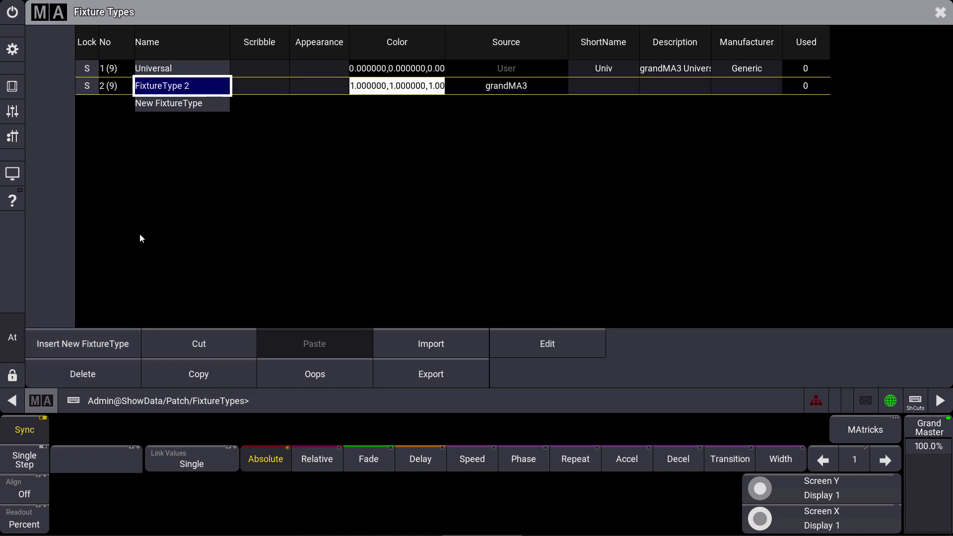
pyautogui.write('Table')
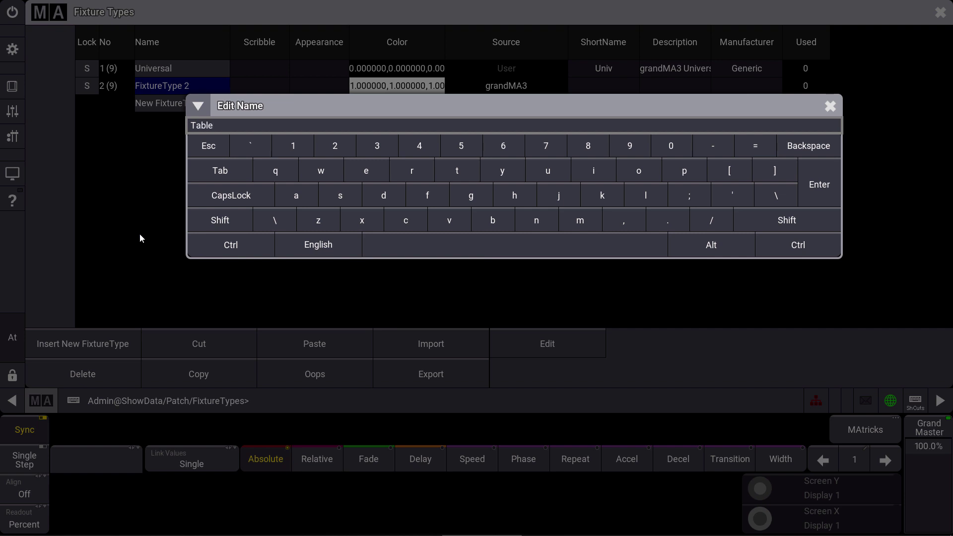
pyautogui.press('Return')
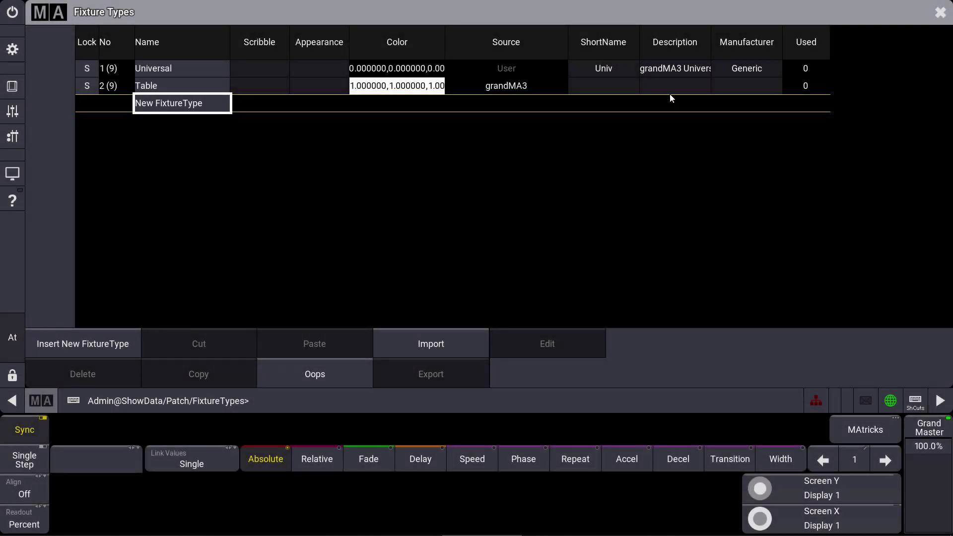
# Set the Table fixture type's manufacturer to Set.
pyautogui.click(738, 93)
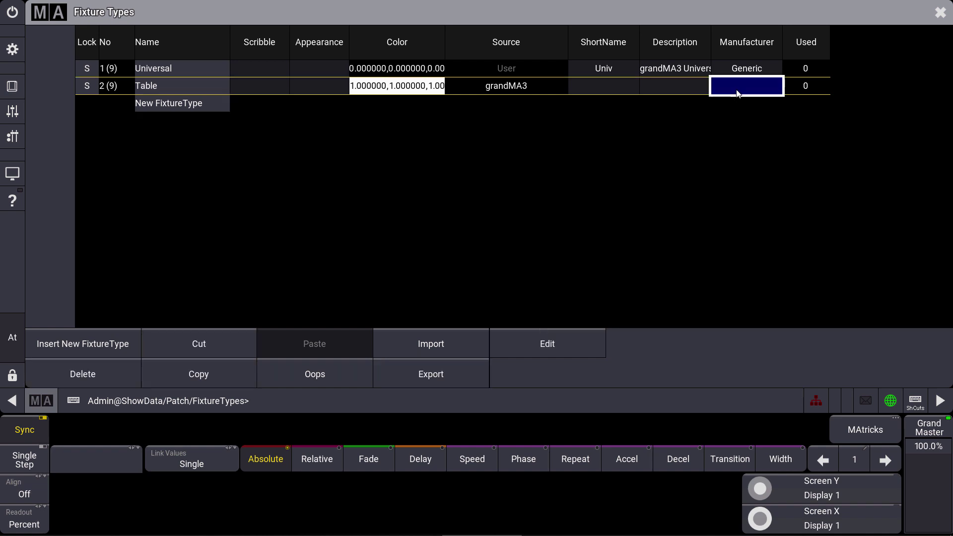
pyautogui.click(738, 94)
pyautogui.write('Set')
pyautogui.press('Return')
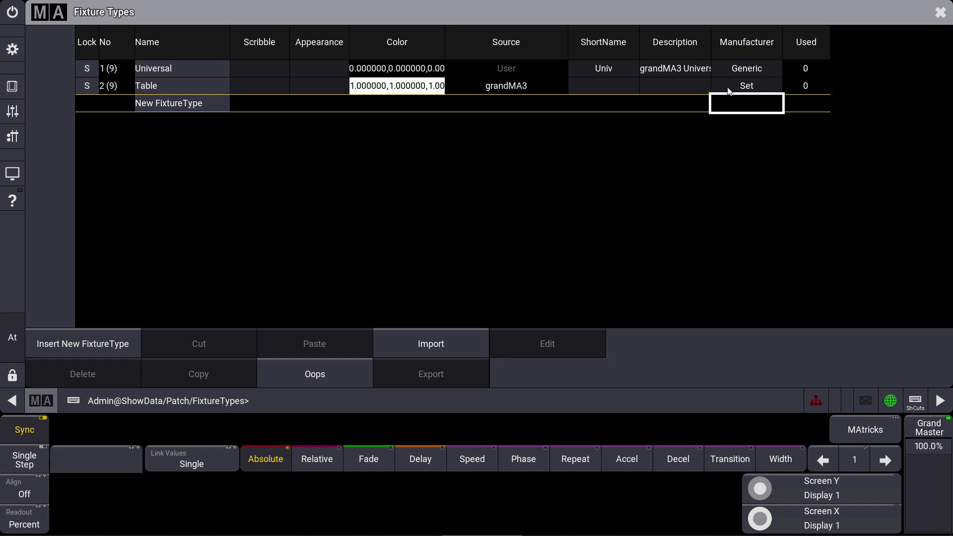
# Edit the Table fixture type and delete DMXChannel 1 from its Default DMX mode.
pyautogui.click(160, 88)
pyautogui.click(519, 349)
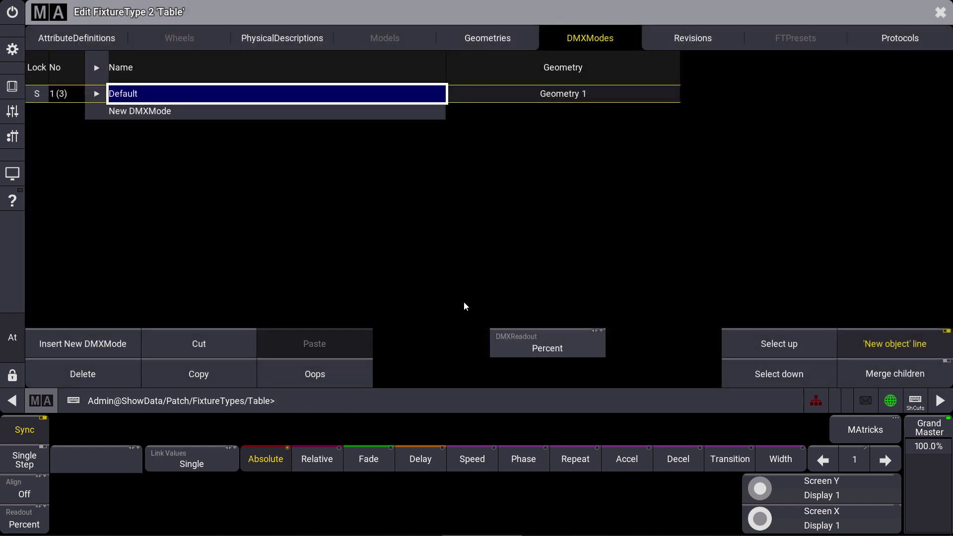
pyautogui.click(96, 98)
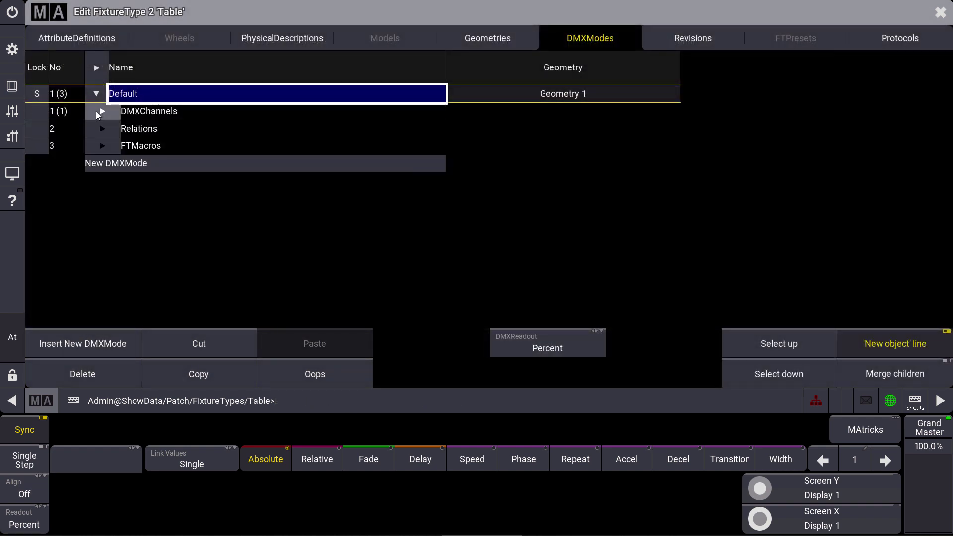
pyautogui.click(98, 112)
pyautogui.click(165, 129)
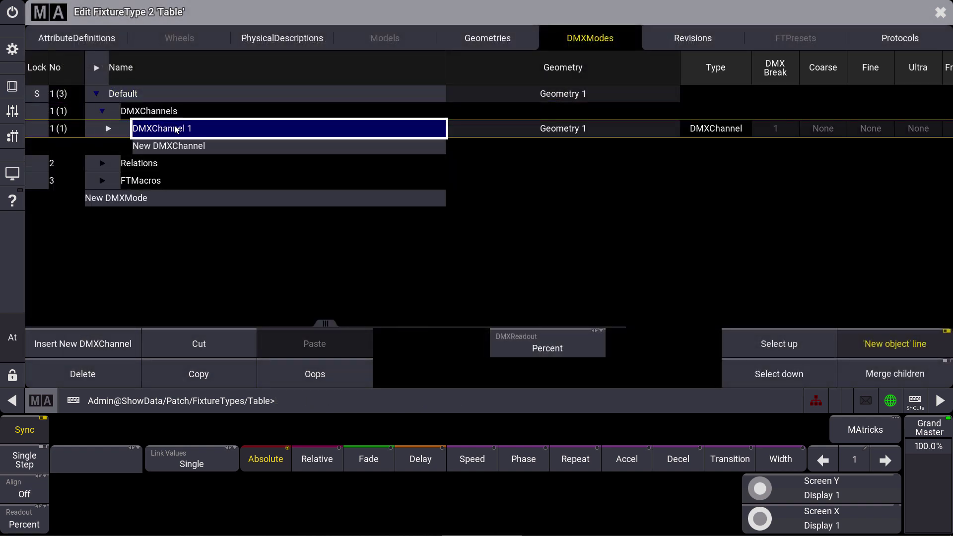
pyautogui.click(102, 371)
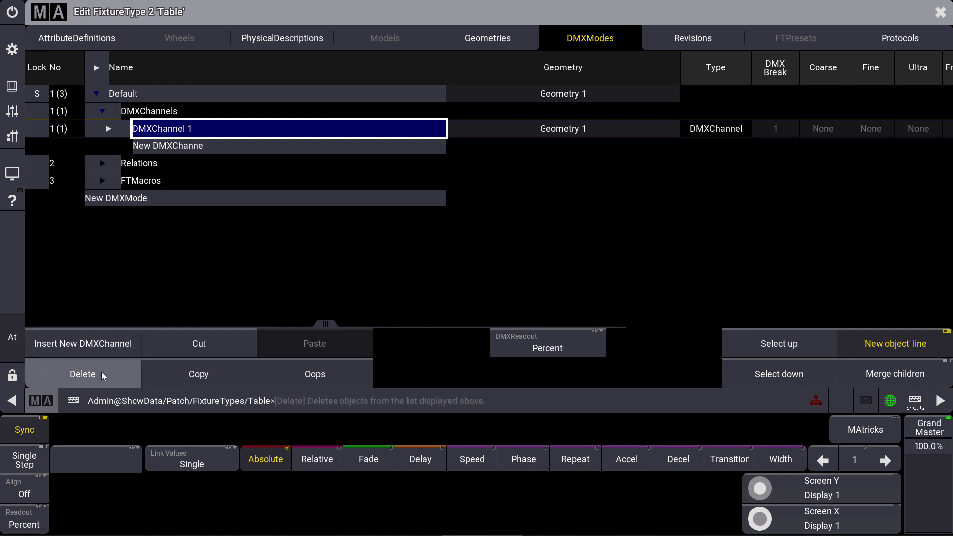
# On the Models page, insert model 1 named Table and select its empty Mesh cell.
pyautogui.click(101, 92)
pyautogui.click(395, 33)
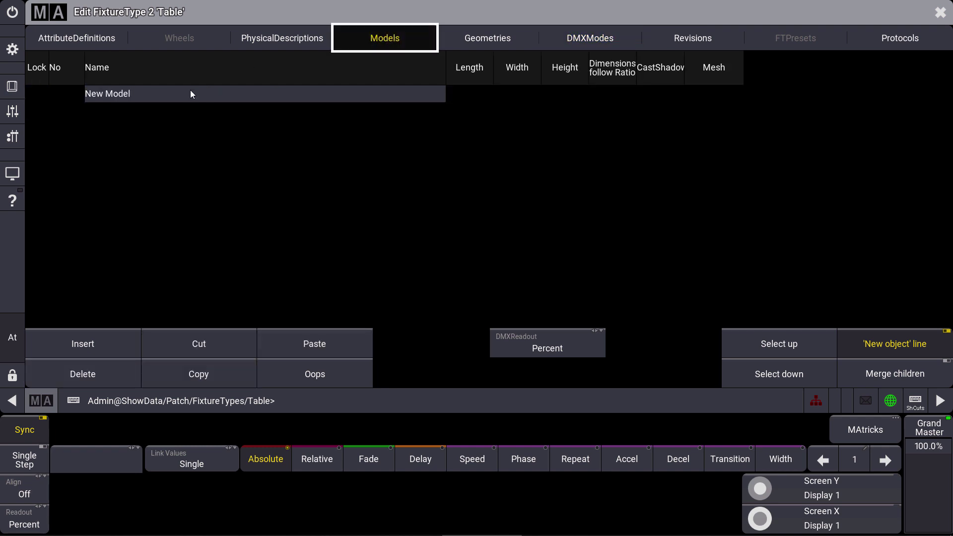
pyautogui.click(138, 95)
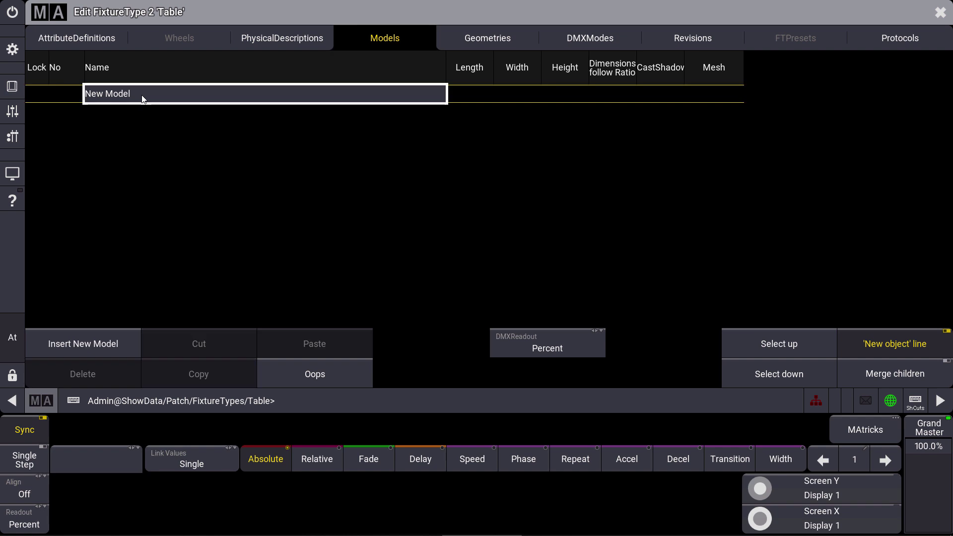
pyautogui.click(72, 349)
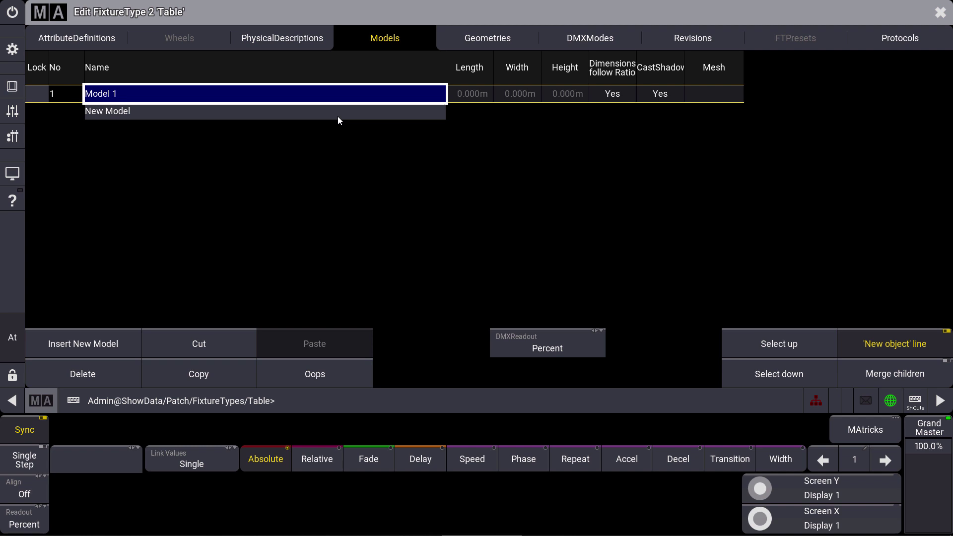
pyautogui.write('Table')
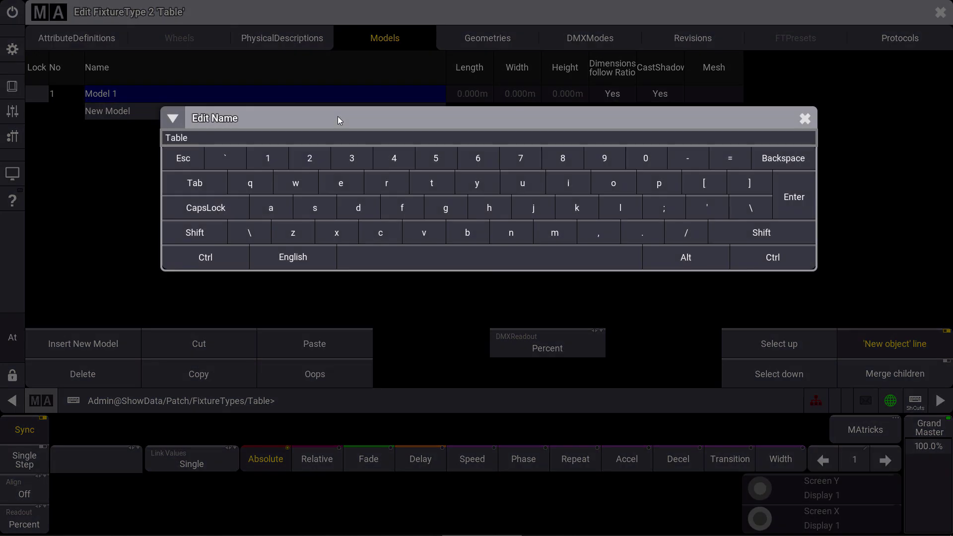
pyautogui.press('Return')
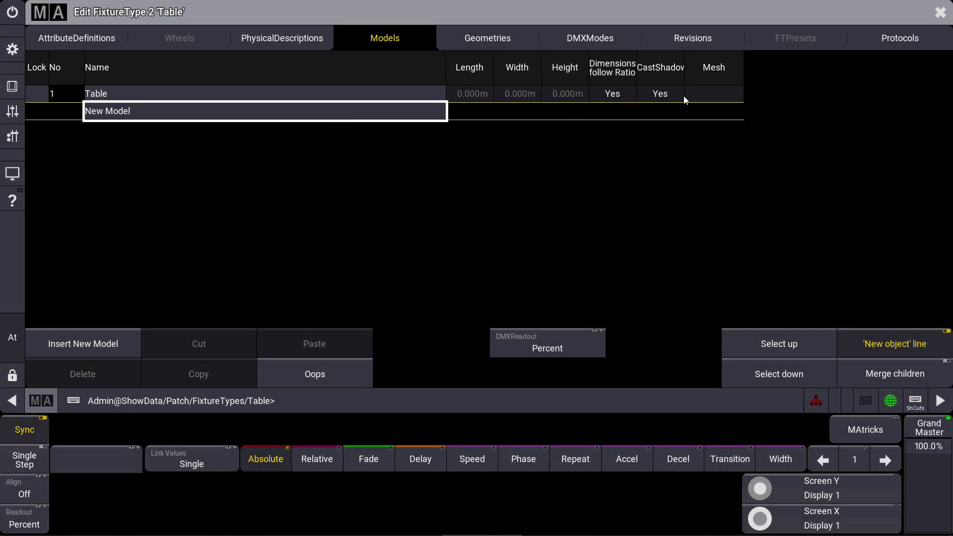
pyautogui.click(704, 91)
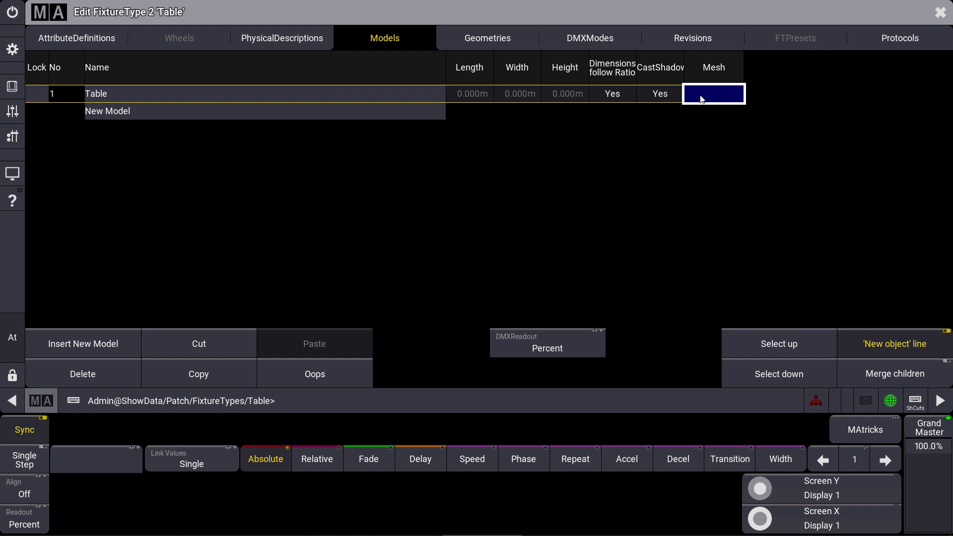
# Create new mesh 10 named Table for the Table model and bring up the import list.
pyautogui.click(702, 99)
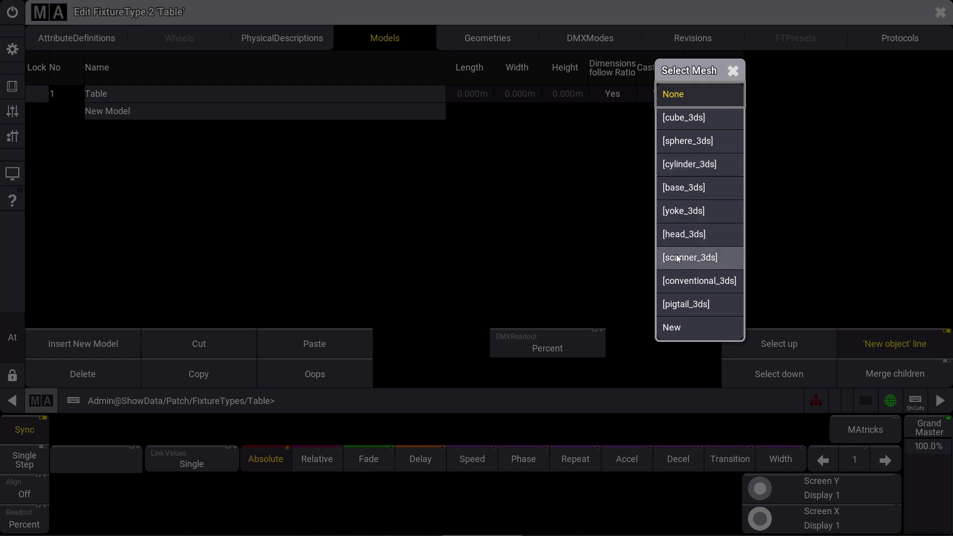
pyautogui.click(684, 327)
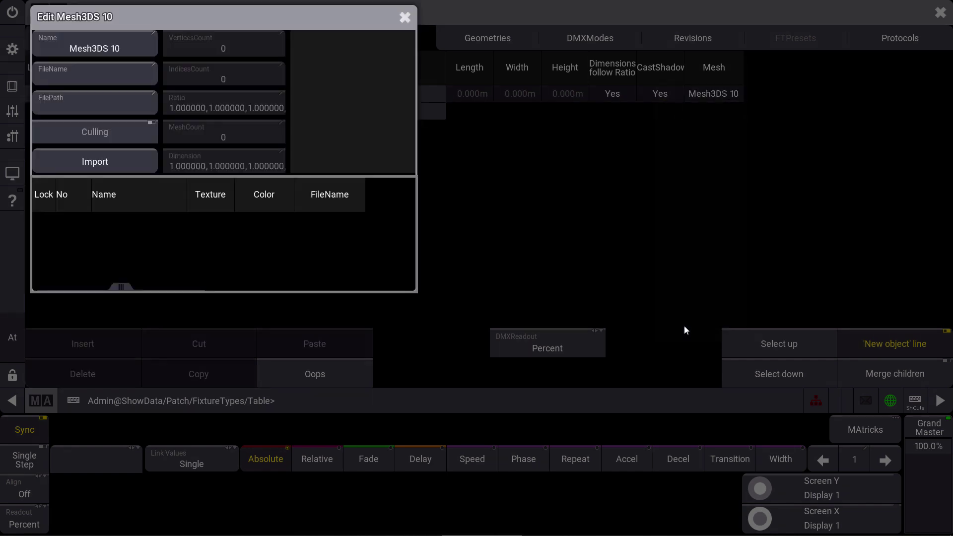
pyautogui.click(99, 38)
pyautogui.write('Table')
pyautogui.press('Return')
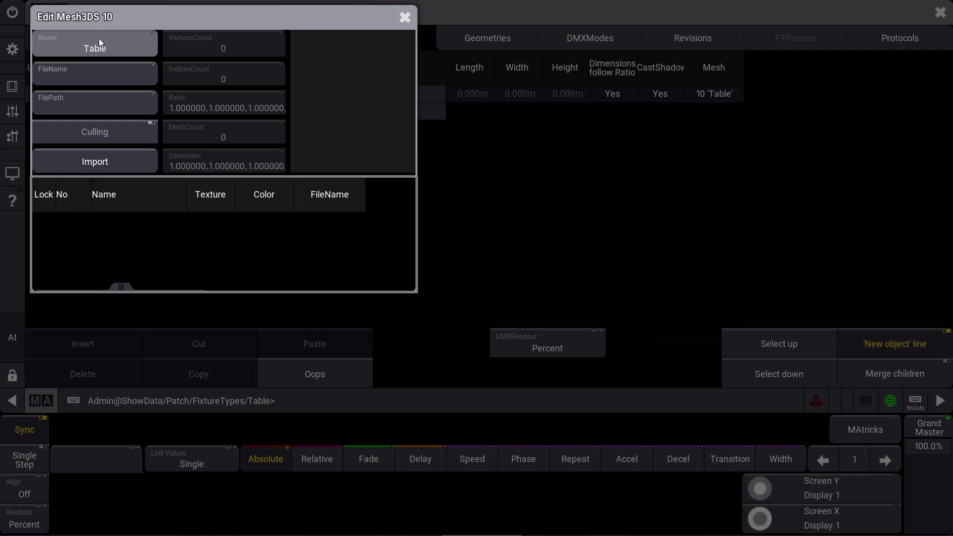
pyautogui.click(90, 160)
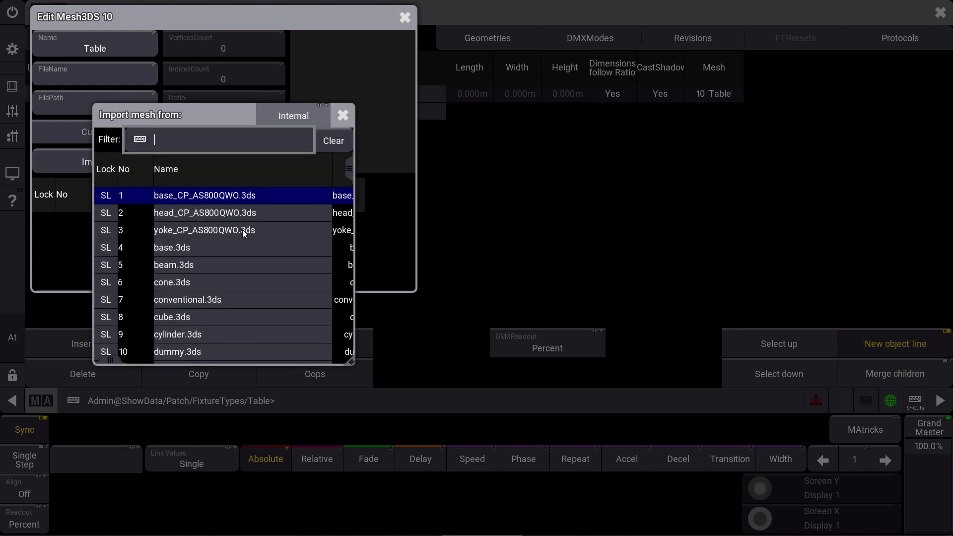
# Switch the mesh import source from Internal to the KANNE drive.
pyautogui.click(290, 119)
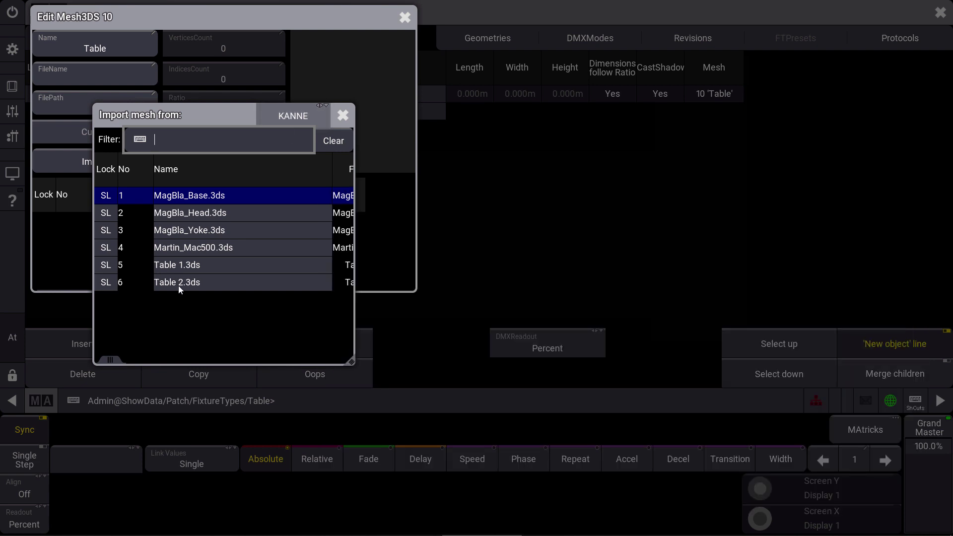
# Import Table 2.3ds into the Table mesh, check its preview, and close the mesh editor.
pyautogui.click(177, 284)
pyautogui.moveTo(384, 114); pyautogui.dragTo(373, 75)
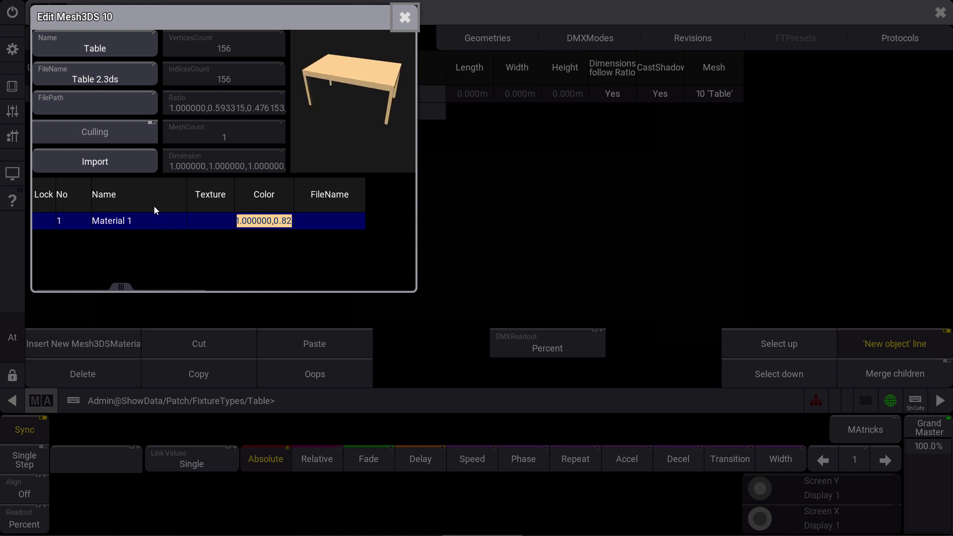
pyautogui.click(405, 18)
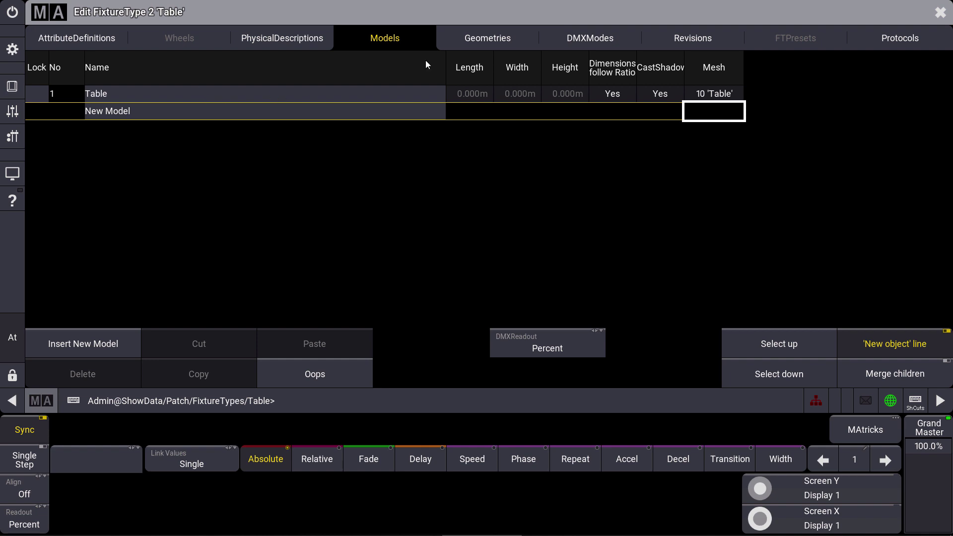
# Set Geometry 1's model to Table, then close the fixture type editor and Fixture Types list.
pyautogui.click(461, 42)
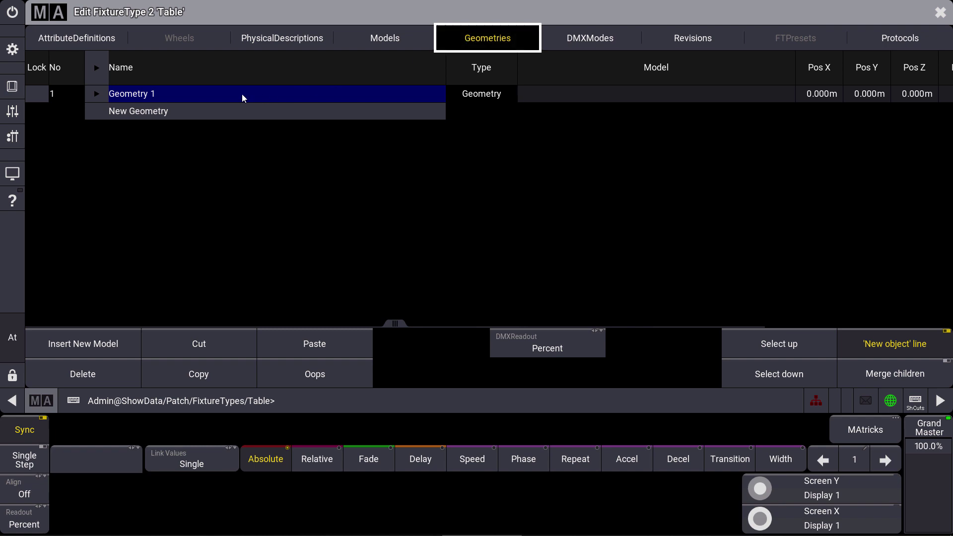
pyautogui.click(575, 95)
pyautogui.click(575, 95)
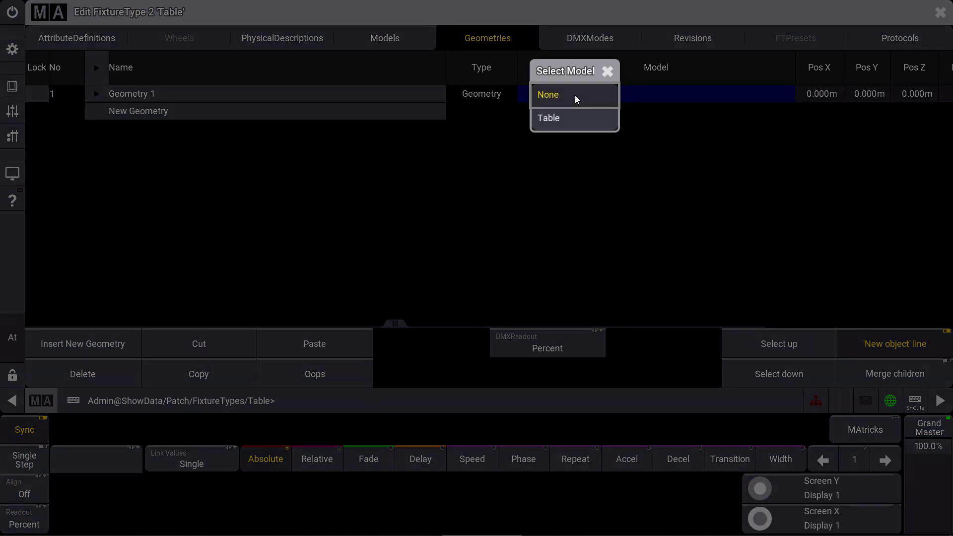
pyautogui.click(554, 119)
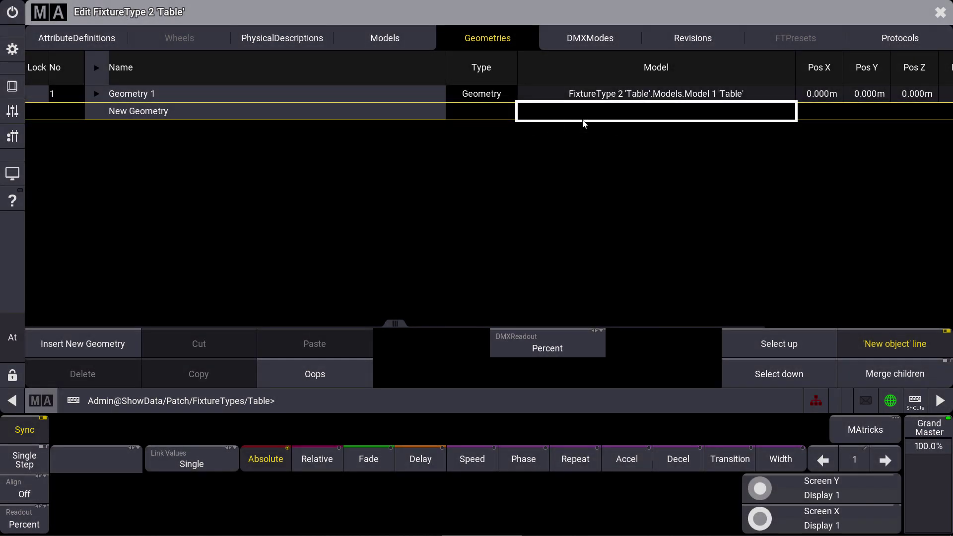
pyautogui.click(939, 15)
pyautogui.click(940, 15)
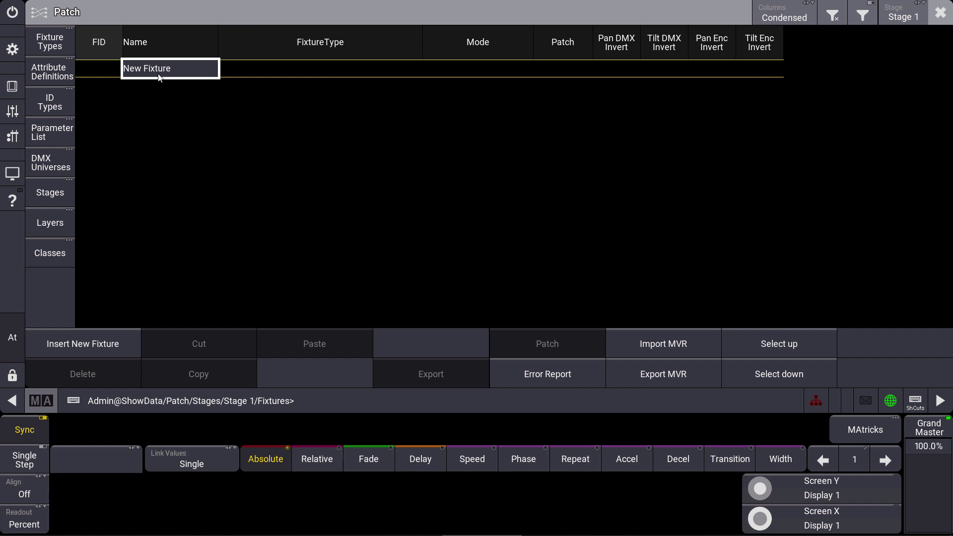
# Patch one Table fixture in Default mode as Table 1, then close Patch keeping changes.
pyautogui.click(83, 343)
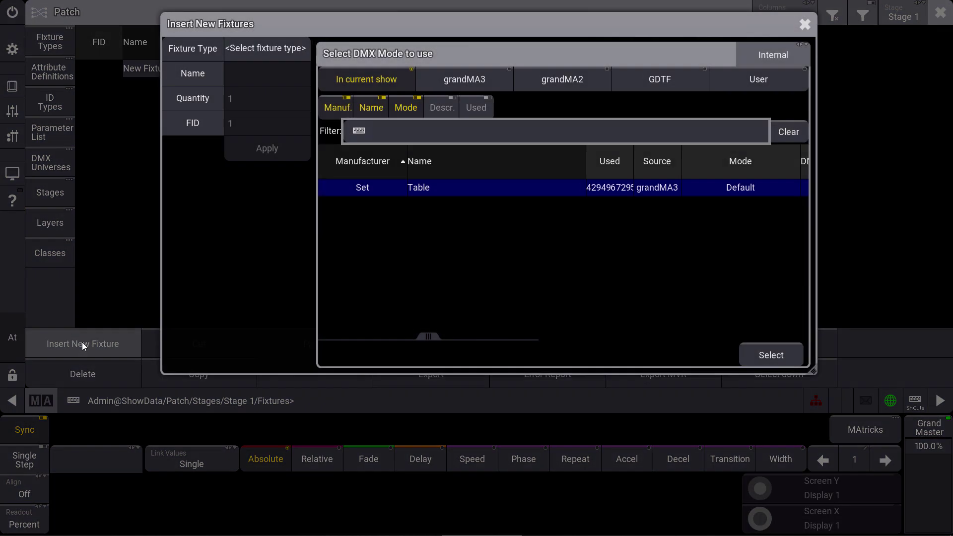
pyautogui.click(424, 193)
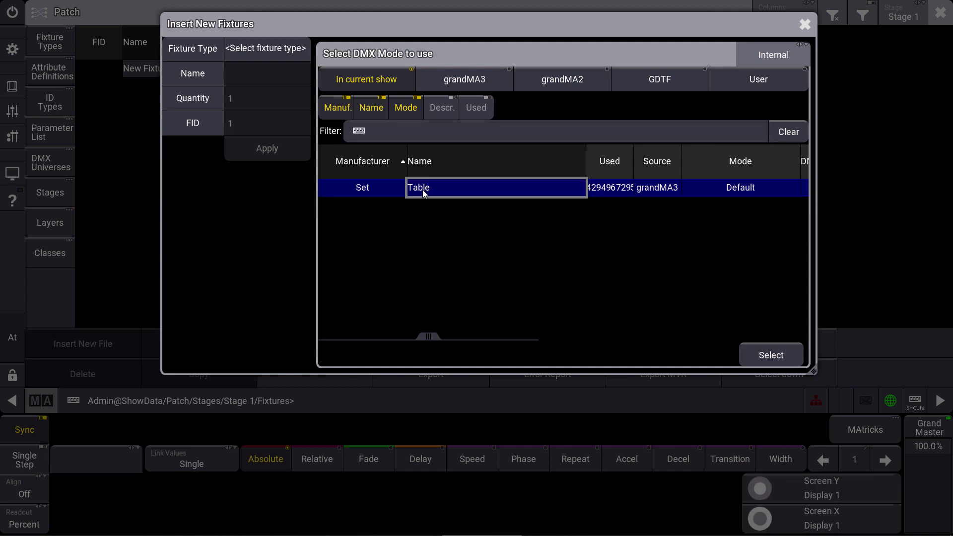
pyautogui.click(750, 353)
pyautogui.click(252, 127)
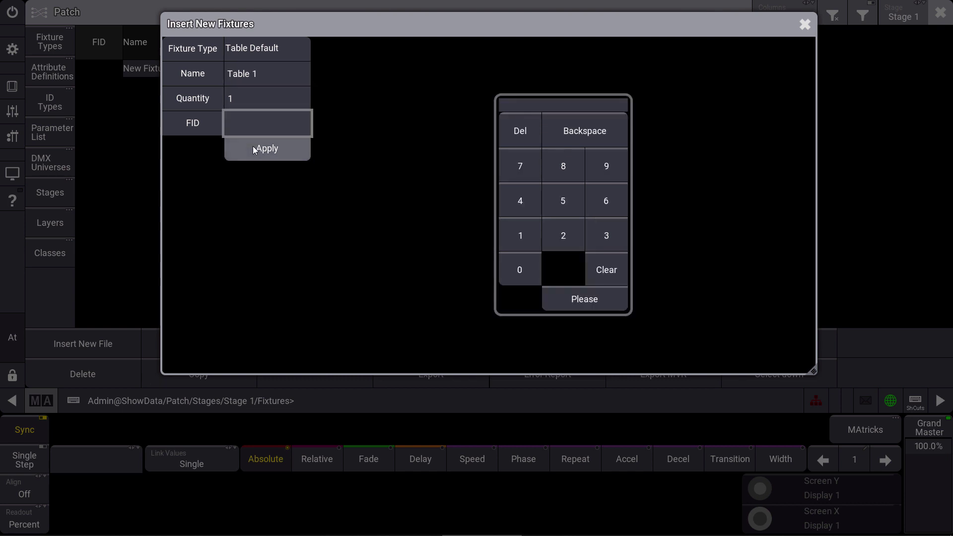
pyautogui.click(253, 146)
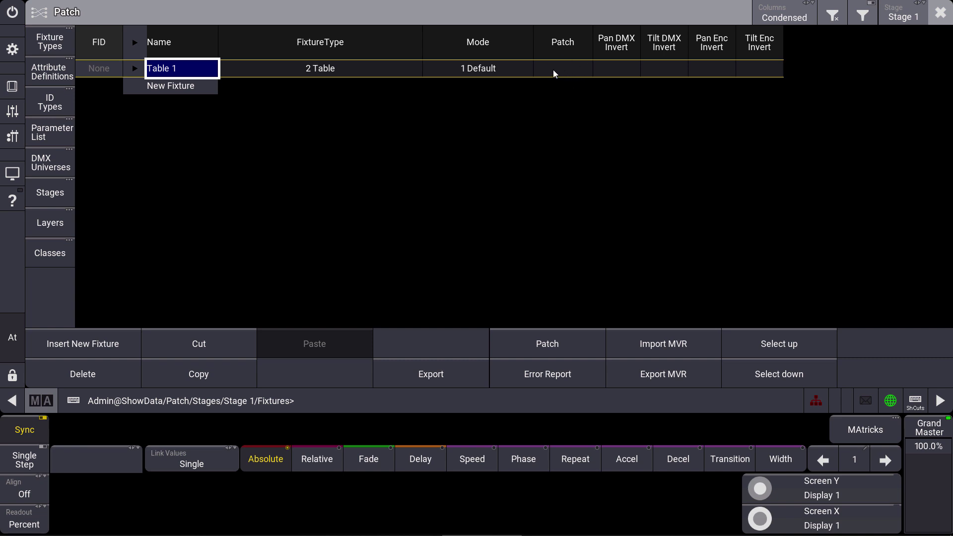
pyautogui.click(940, 18)
pyautogui.click(384, 297)
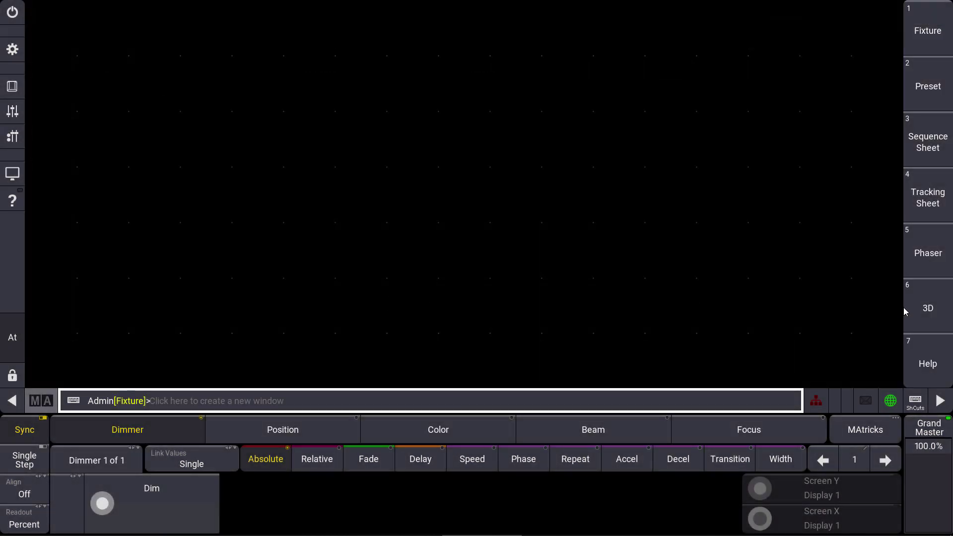
# Open the 3D viewer and orbit to see the wooden Table model at an angle.
pyautogui.click(906, 307)
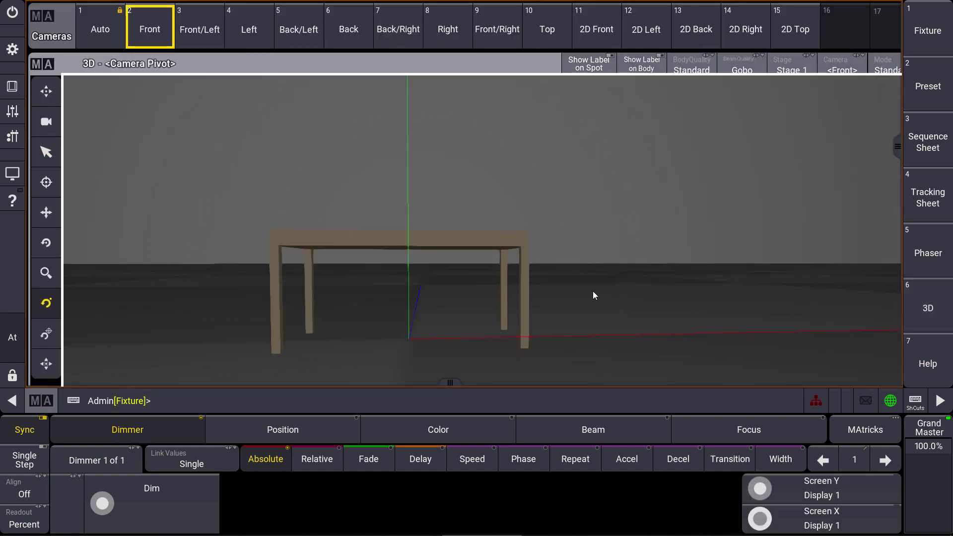
pyautogui.moveTo(592, 292); pyautogui.dragTo(527, 308)
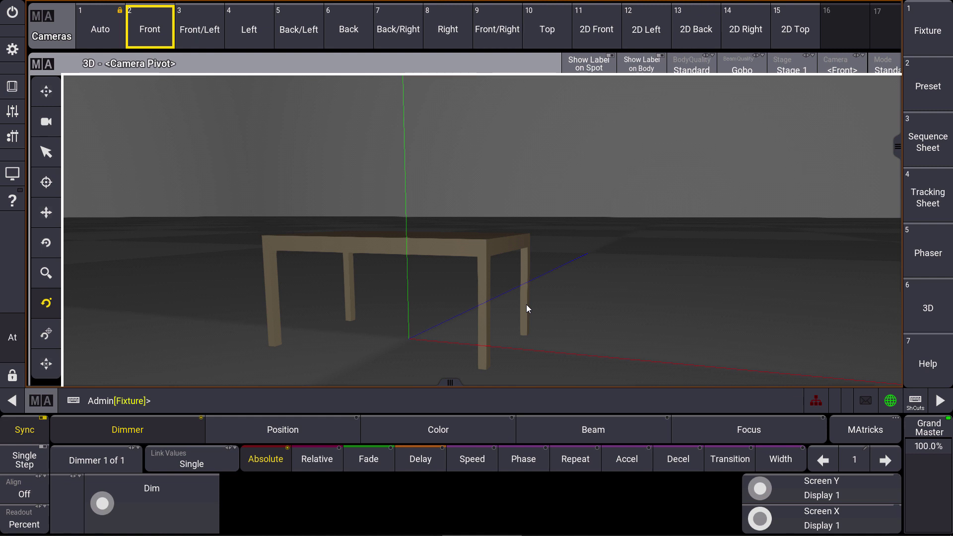